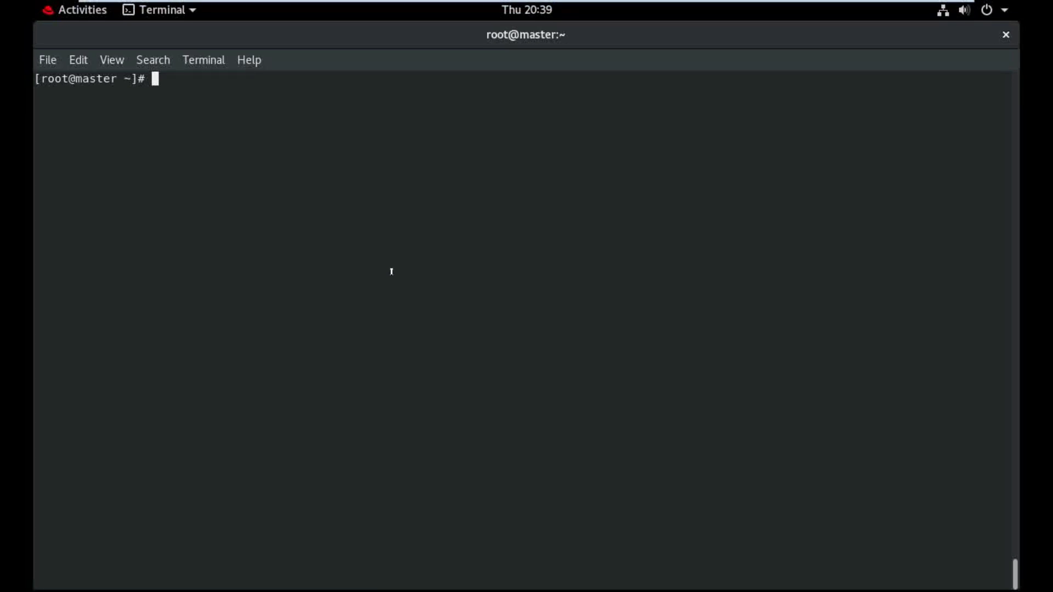
text(doc)
text(ker p)
text(ull )
text(ubuntu)
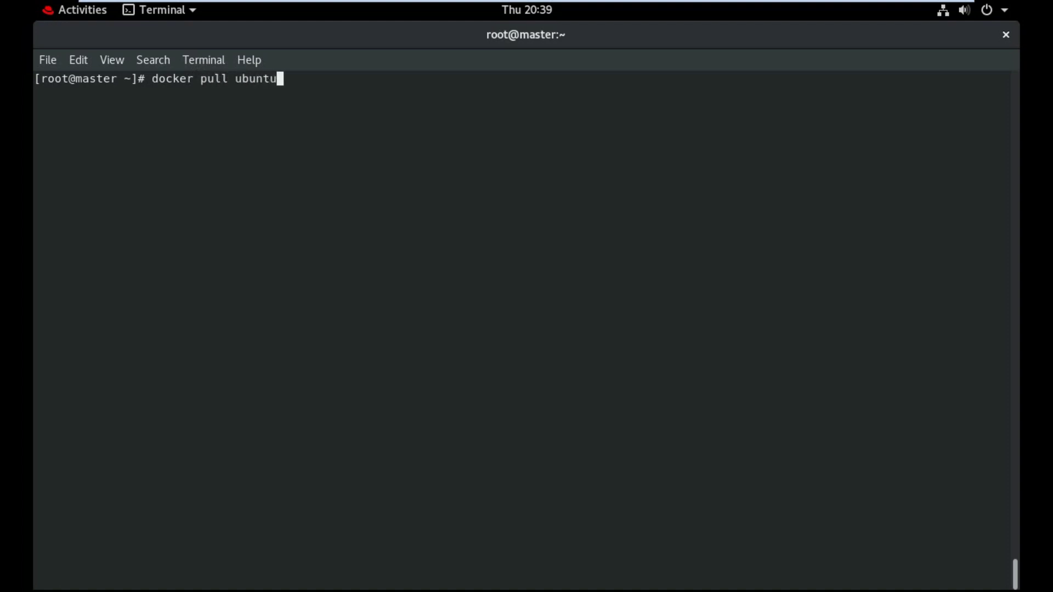
- Pull the ubuntu image, confirm it with 'docker image ls', and clear the screen
key(Return)
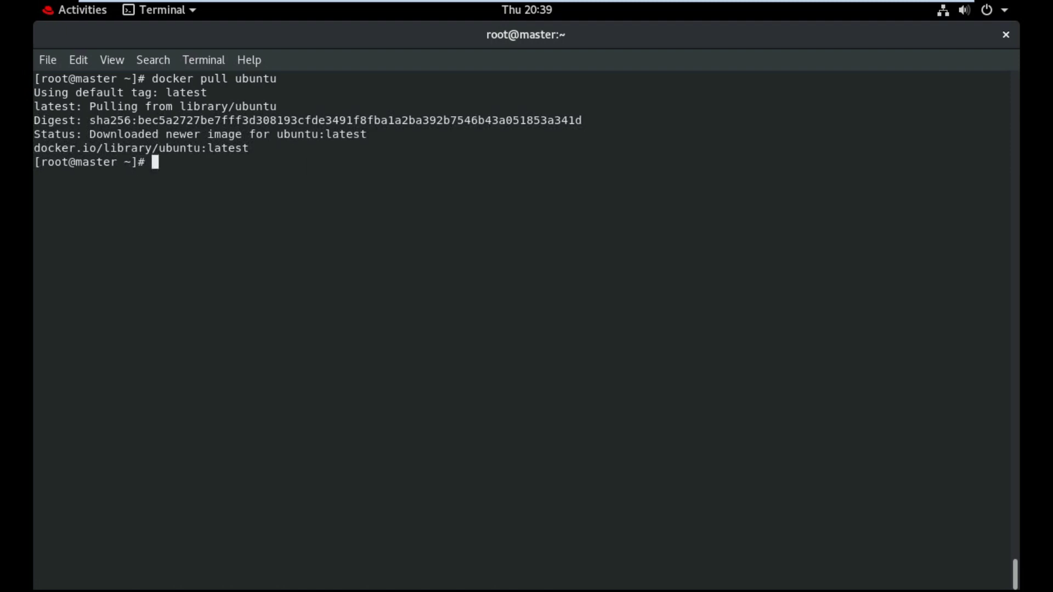
text(d)
text(ocker i)
text(mage l)
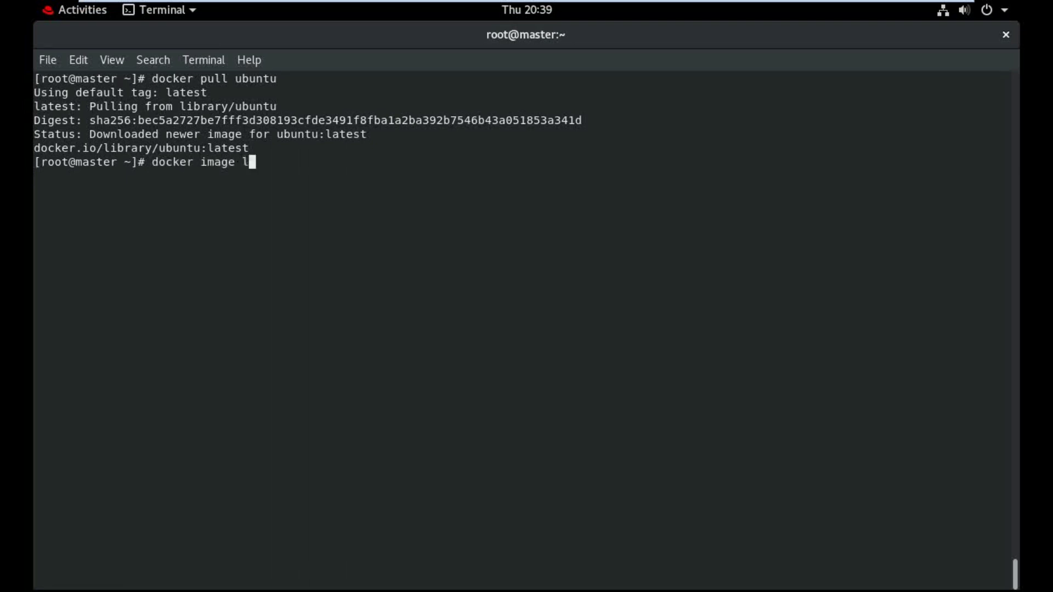
text(s)
key(Return)
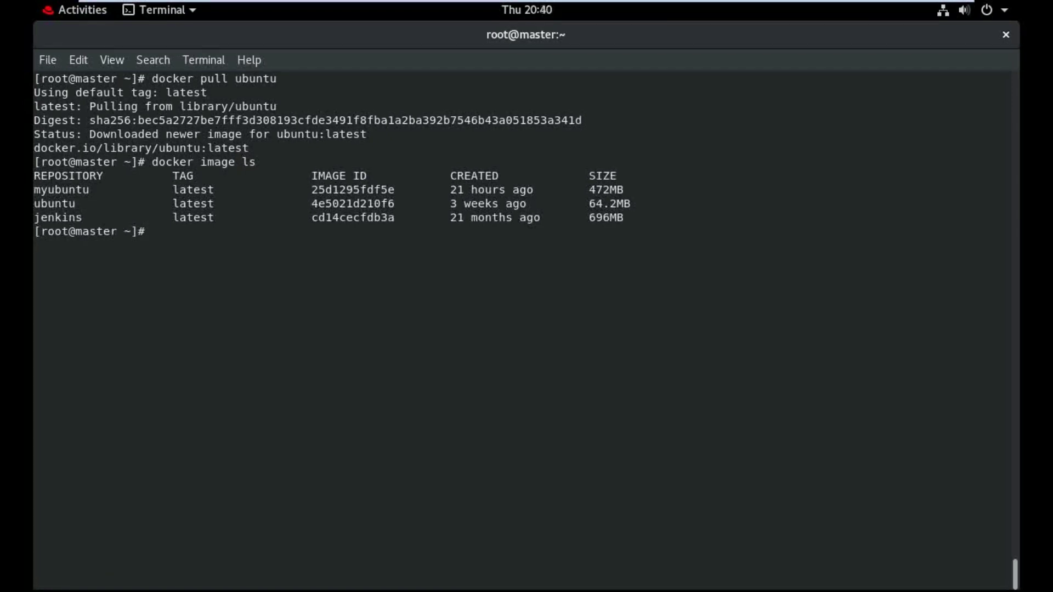
key(ctrl+l)
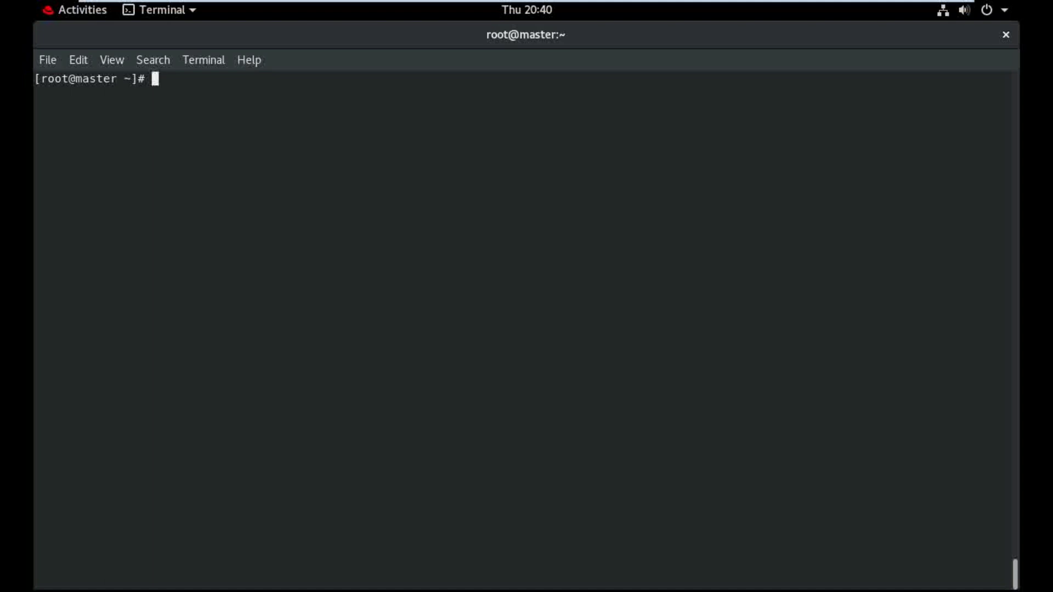
text(docker )
text(contai)
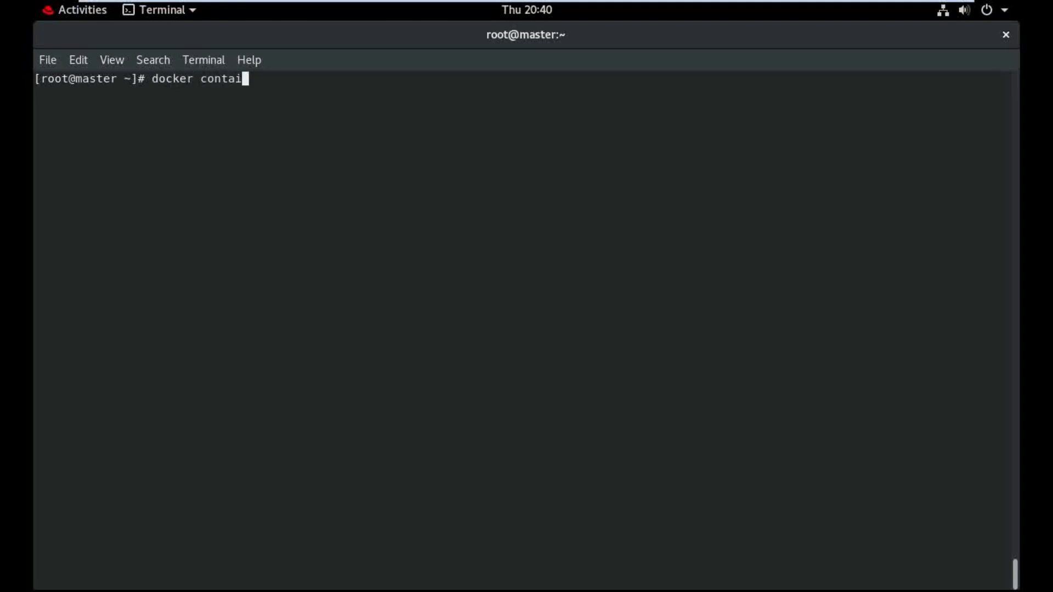
text(ner )
text(run )
text(-id)
- Run 'docker container run -itd ubuntu', which ends in an OCI permission denied error
key(Left)
text(t)
key(Right)
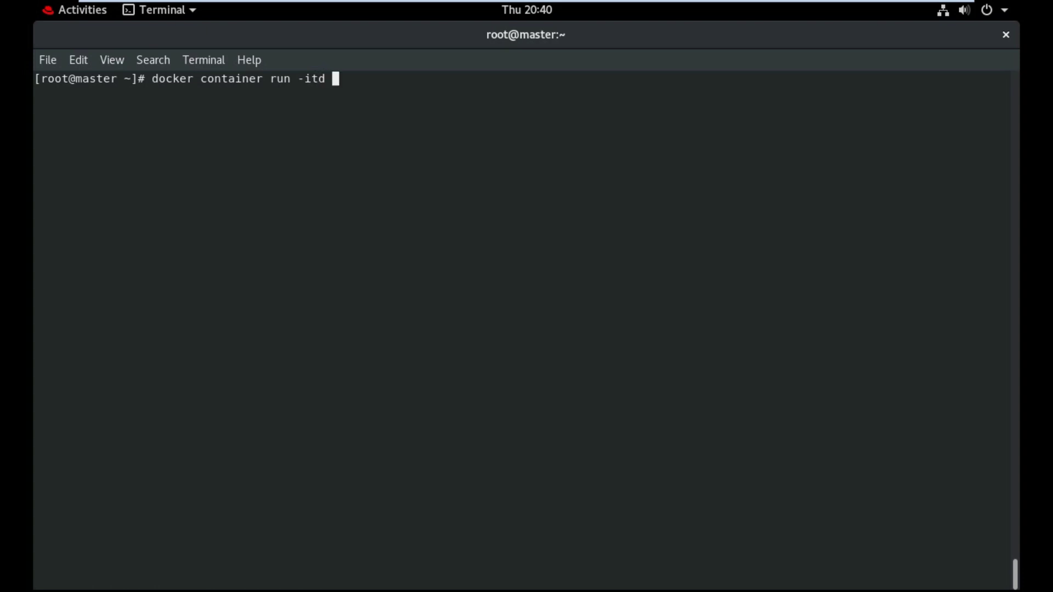
text(ubuntu)
key(Return)
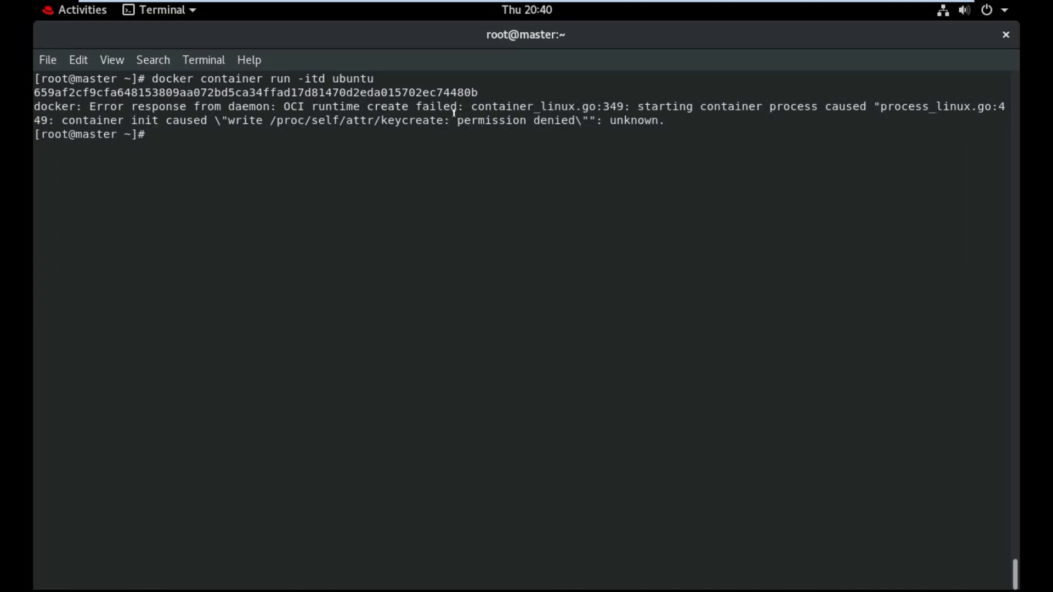
- List running containers (none), then all with -a, showing ubuntu as Created, then clear the screen
drag(457, 120, 581, 120)
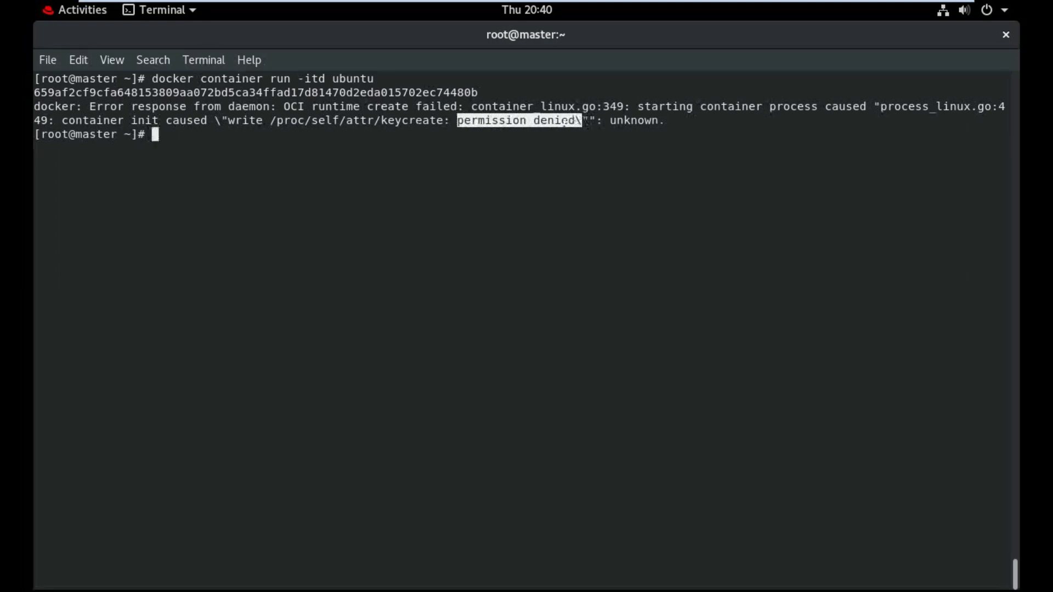
text(docke)
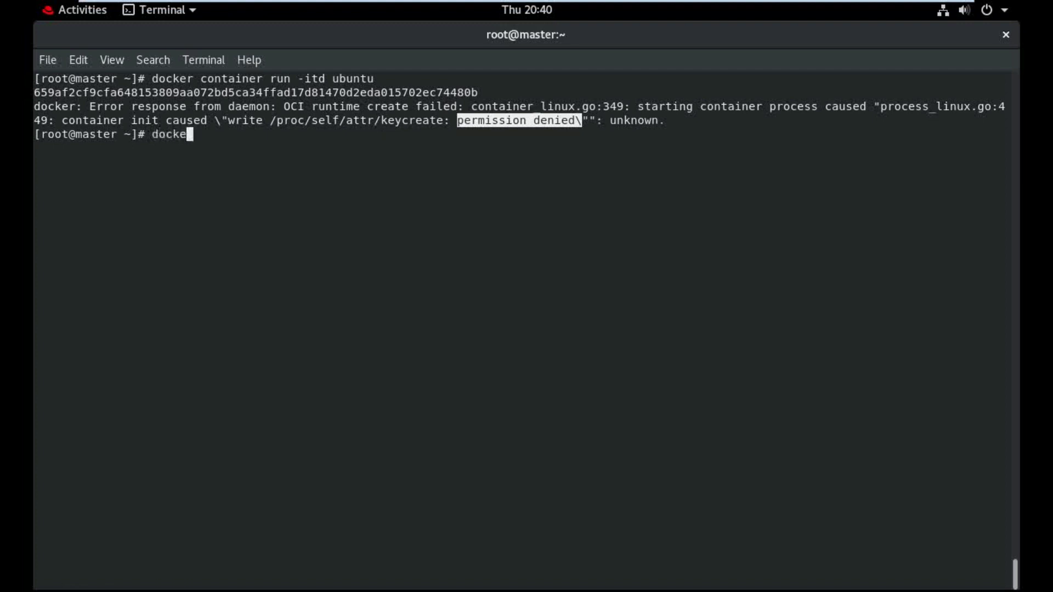
text(r contai)
text(ner )
text(ls)
key(Return)
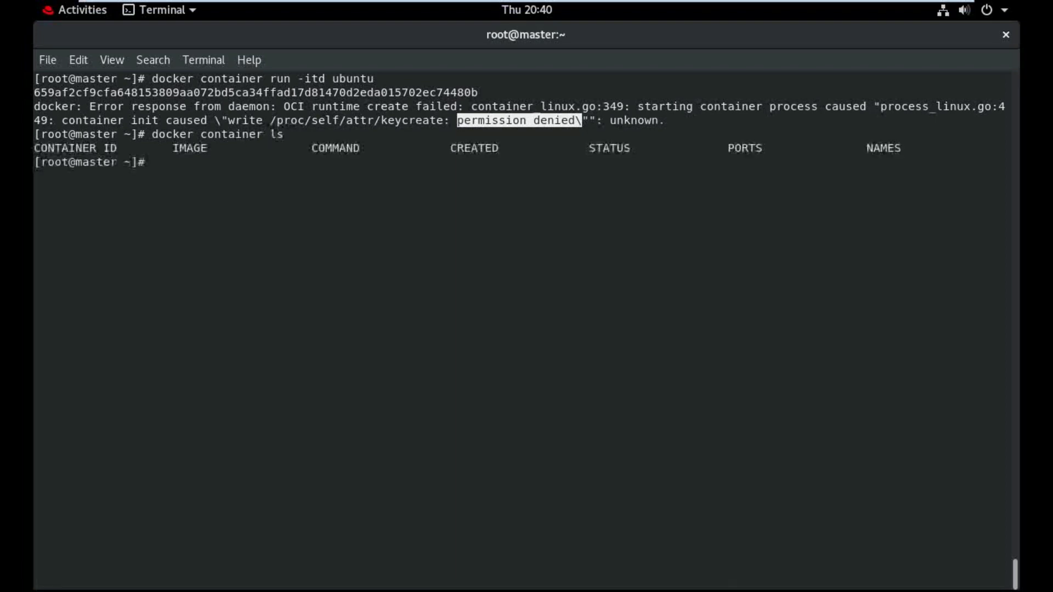
key(Up)
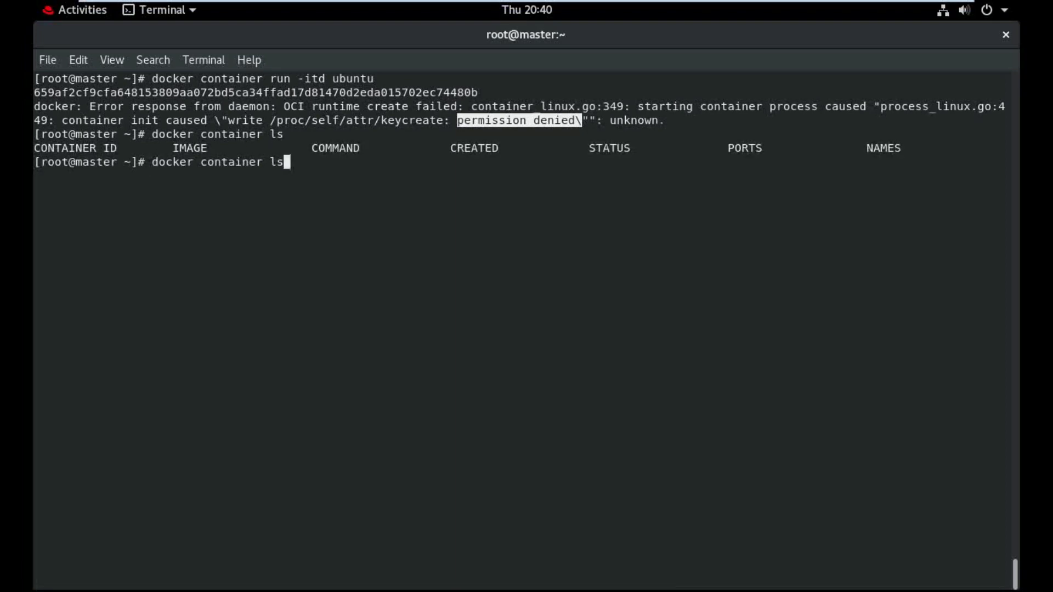
text( -a)
key(Return)
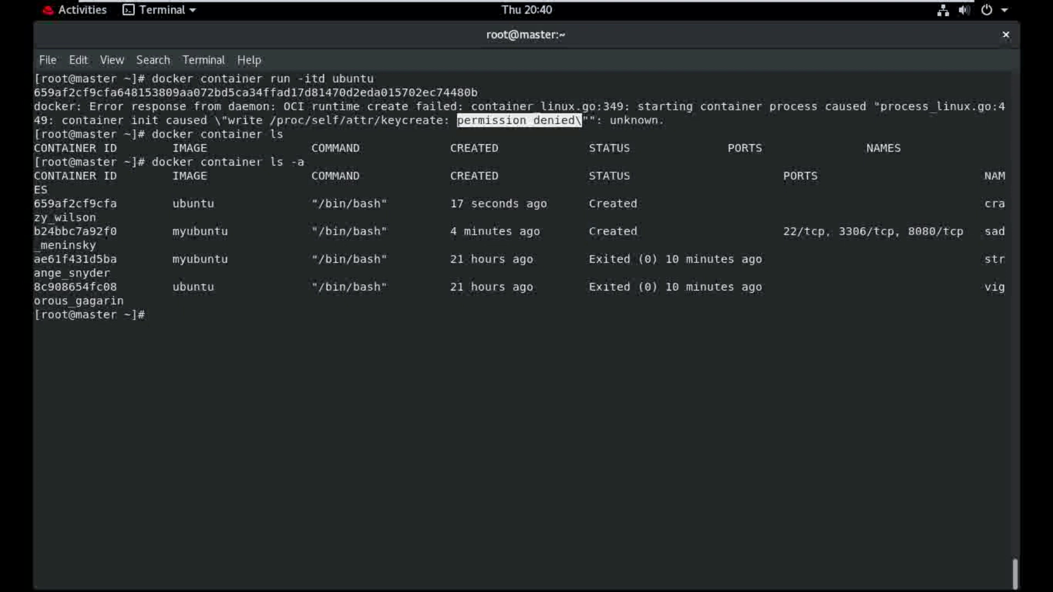
key(ctrl+l)
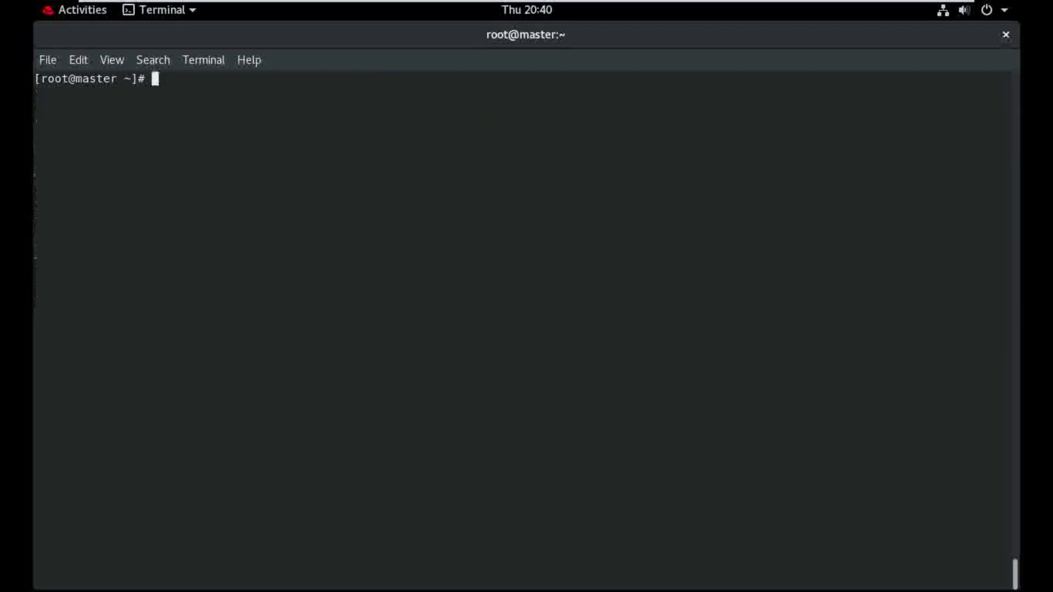
text(sestatus)
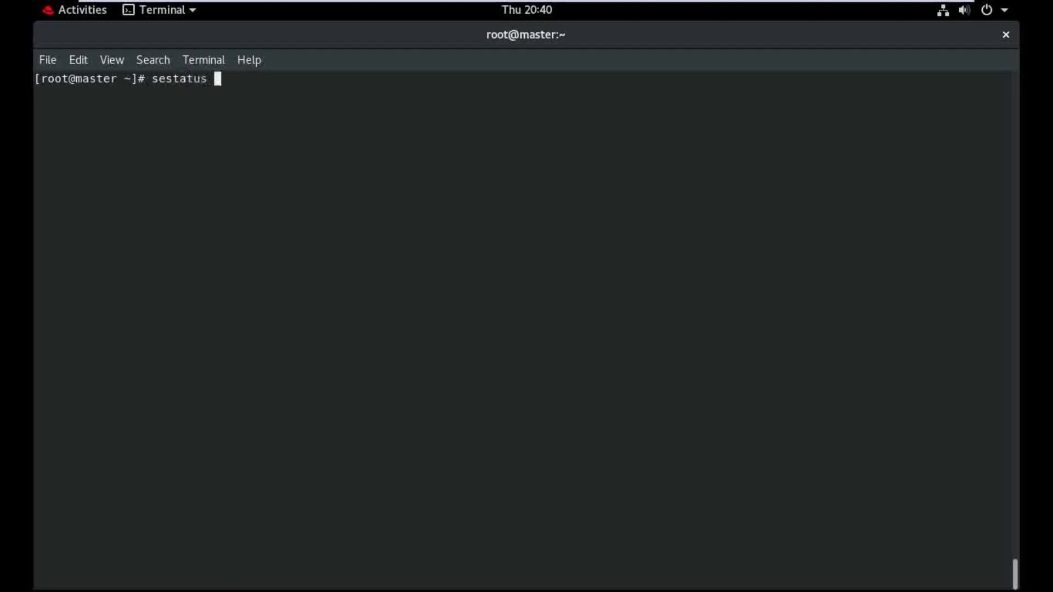
- Run sestatus and note that SELinux is currently enforcing
key(Return)
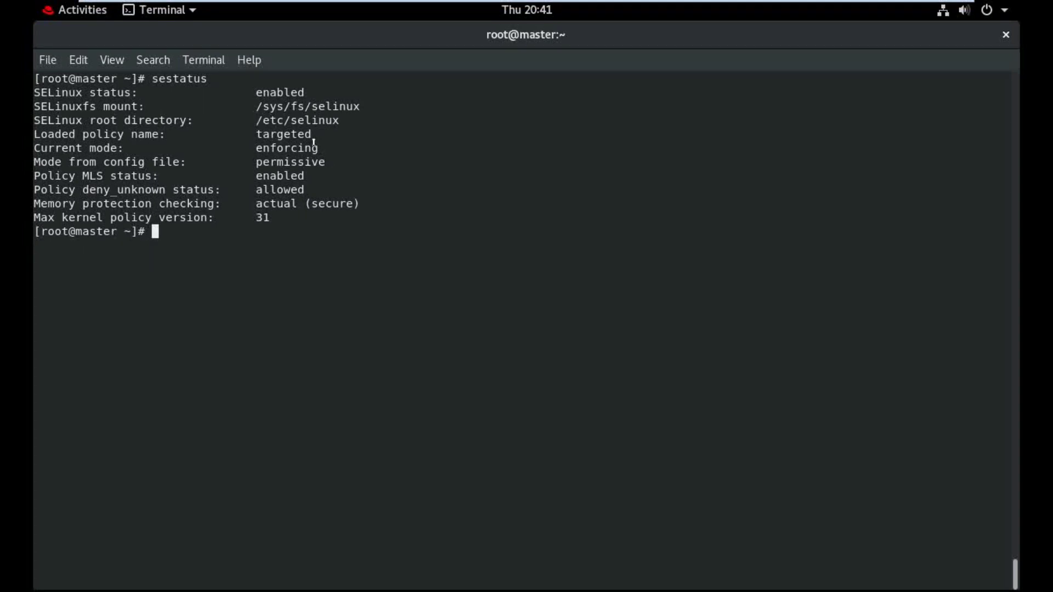
drag(314, 145, 252, 146)
click(318, 262)
text(s)
text(etgen)
- Run 'setenforce 0', then rerun sestatus to confirm permissive mode
key(BackSpace)
key(BackSpace)
key(BackSpace)
text(en)
key(Tab)
text(0)
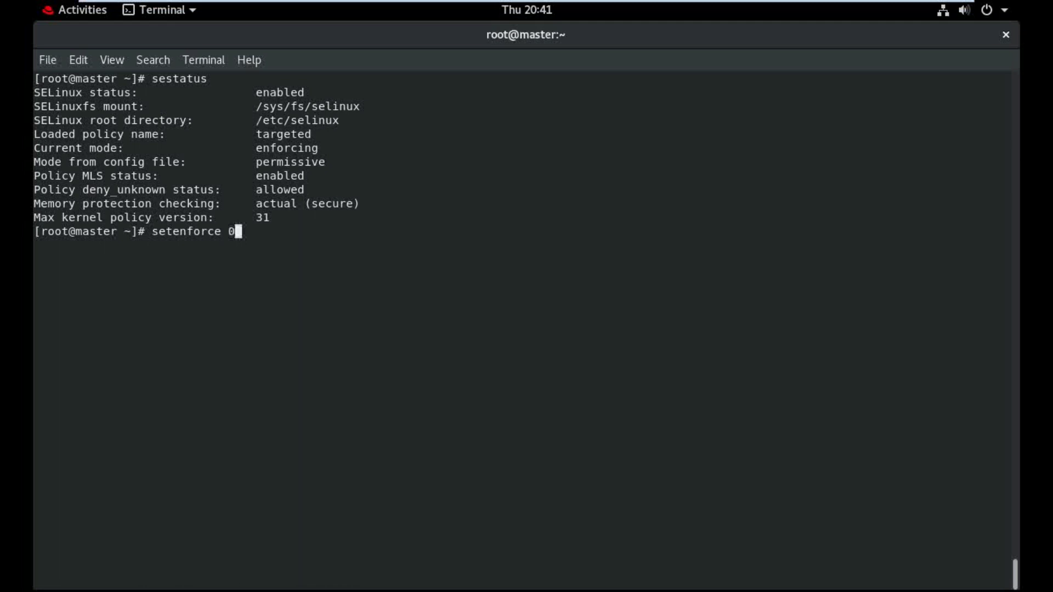
key(Return)
key(Up)
key(Up)
key(Up)
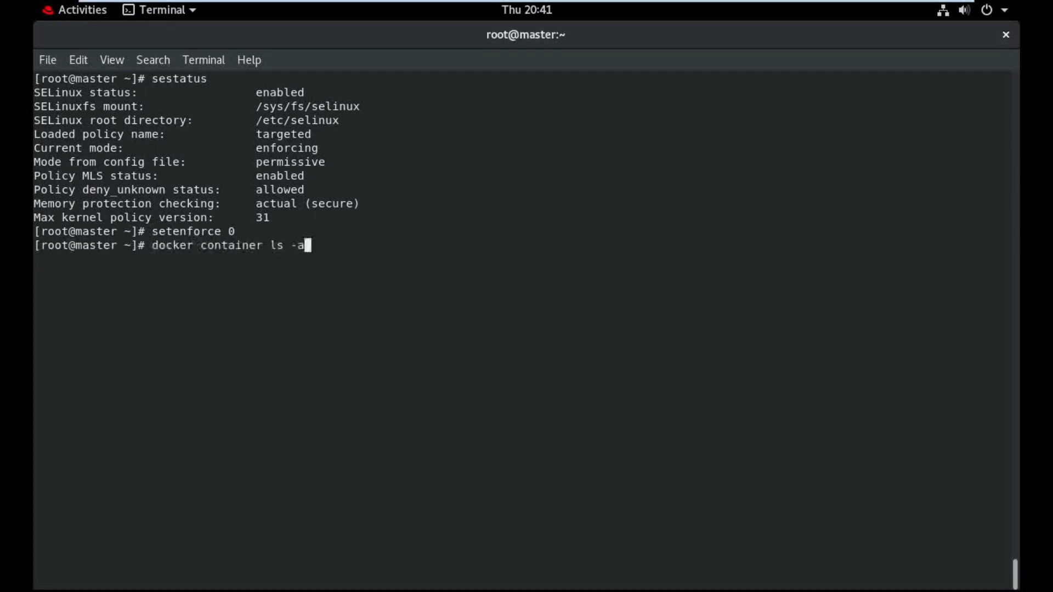
key(Down)
key(Return)
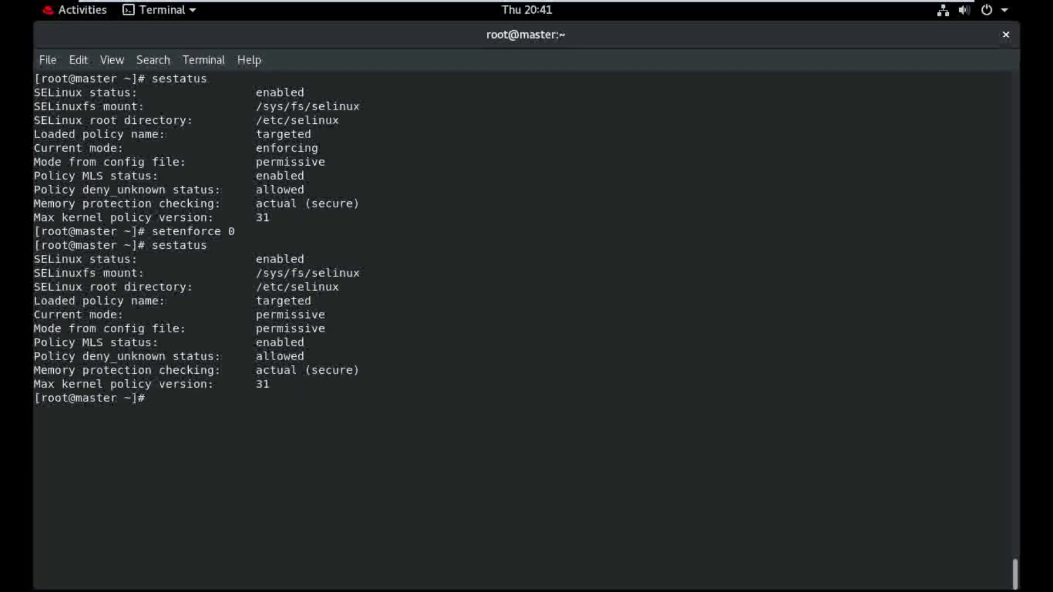
- Rerun 'docker container run -itd ubuntu' from history, then 'docker container ls' shows it Up
key(ctrl+l)
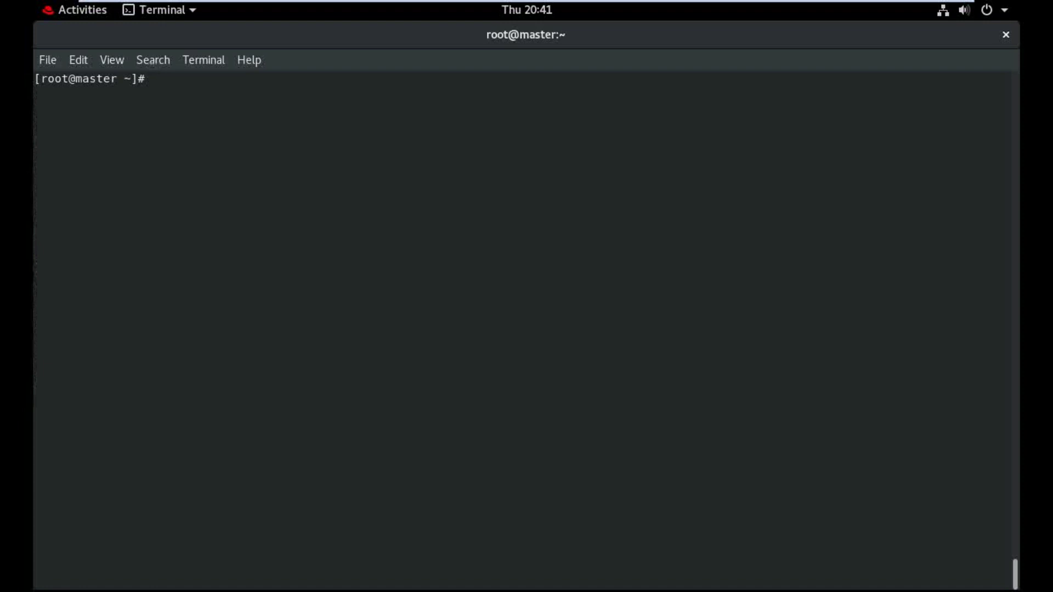
key(ctrl+r)
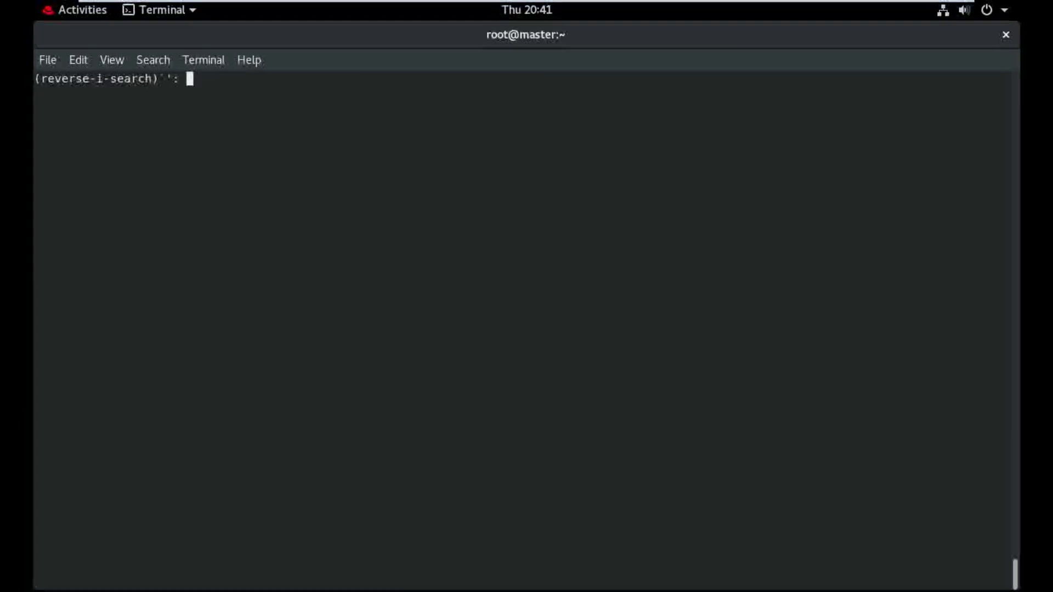
text(dock)
key(Escape)
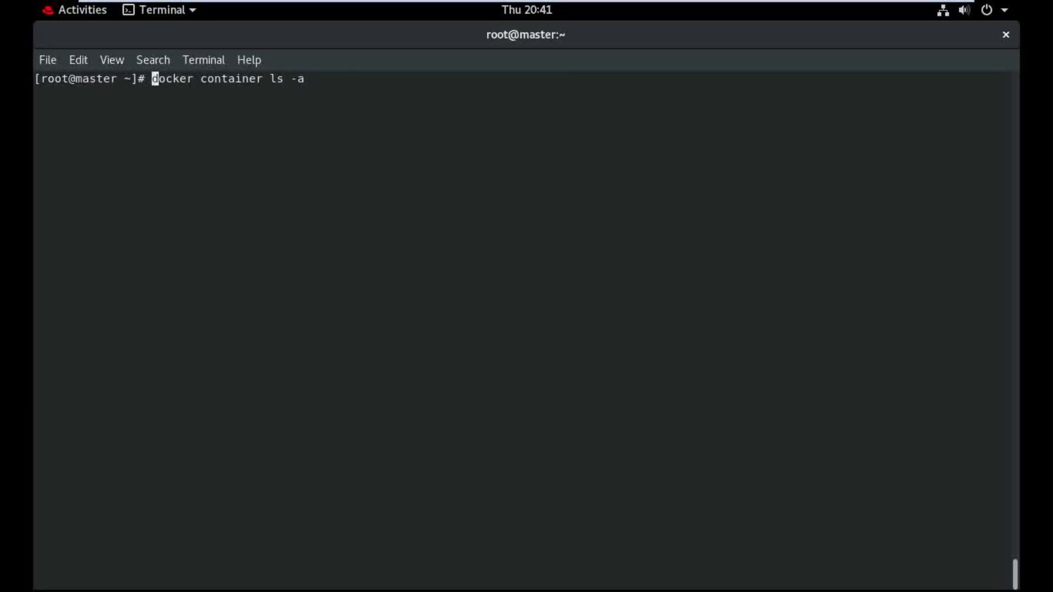
key(Delete)
key(Delete)
key(Delete)
key(Delete)
key(Delete)
key(Delete)
key(Delete)
key(Delete)
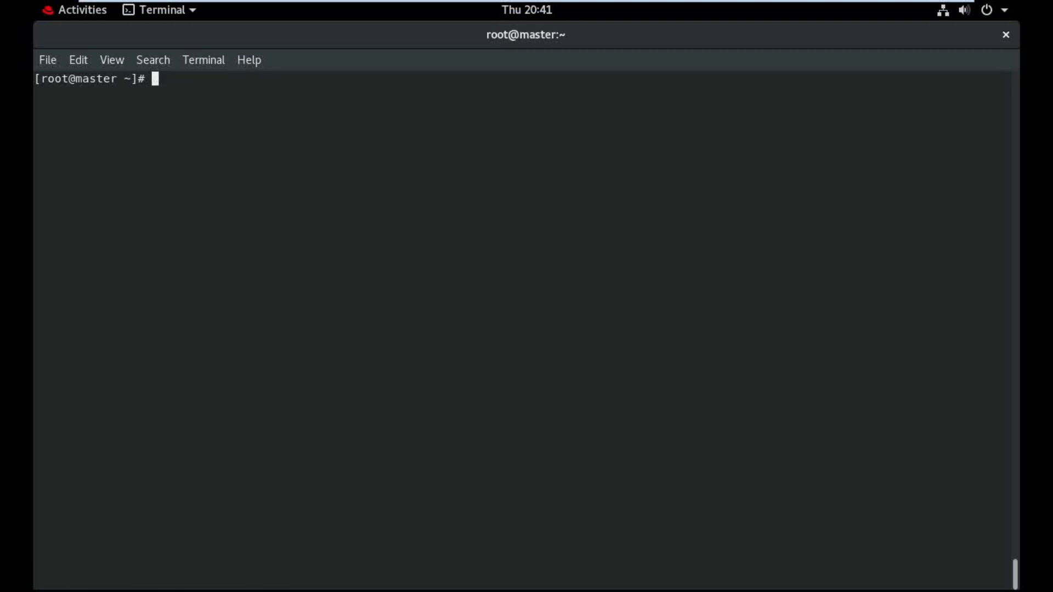
key(ctrl+r)
text(run)
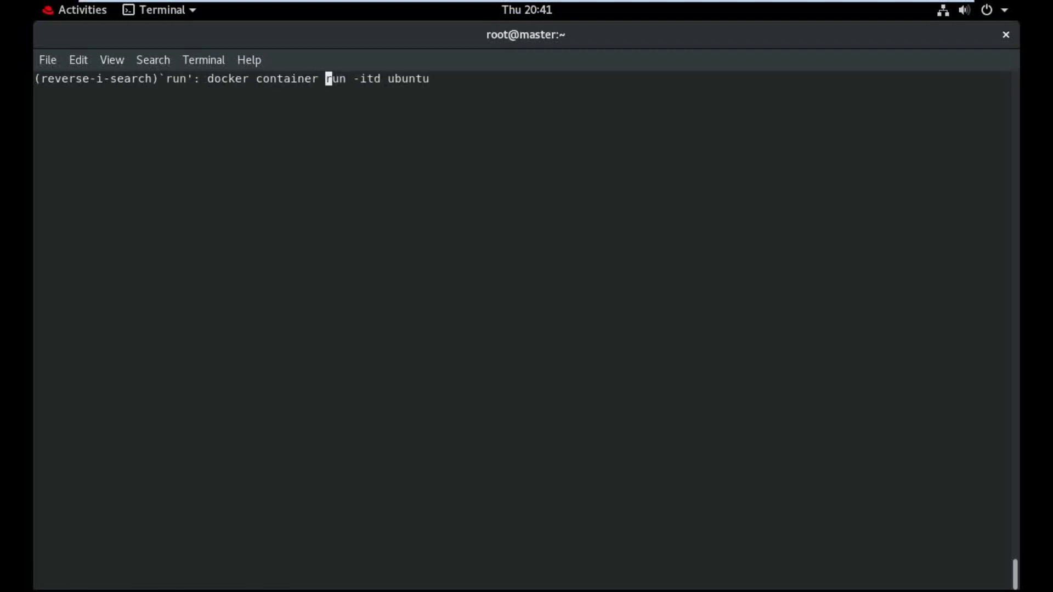
key(Return)
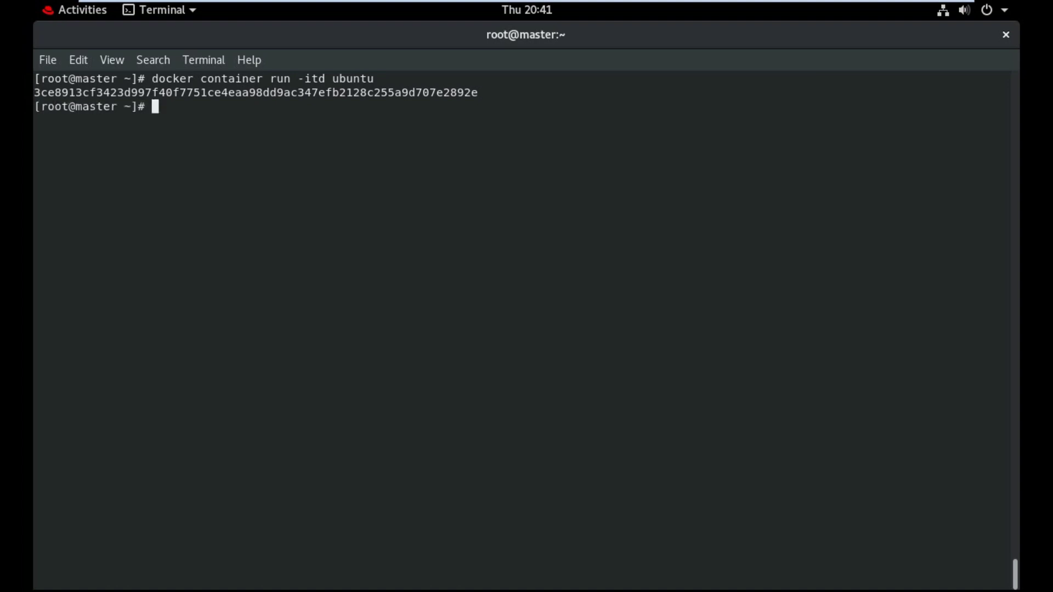
text(docker)
text( container )
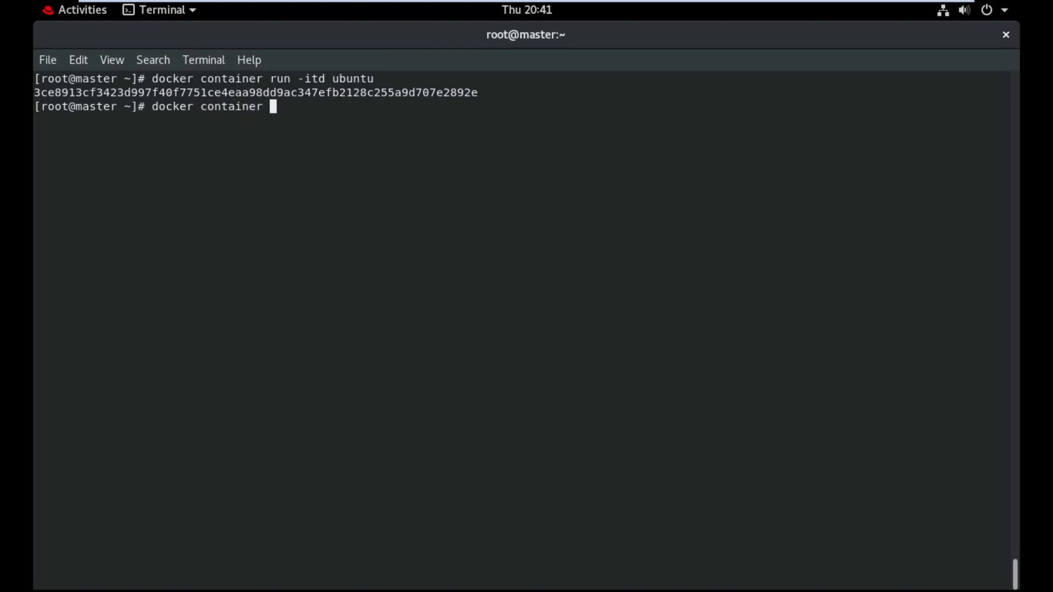
text(ls)
key(Return)
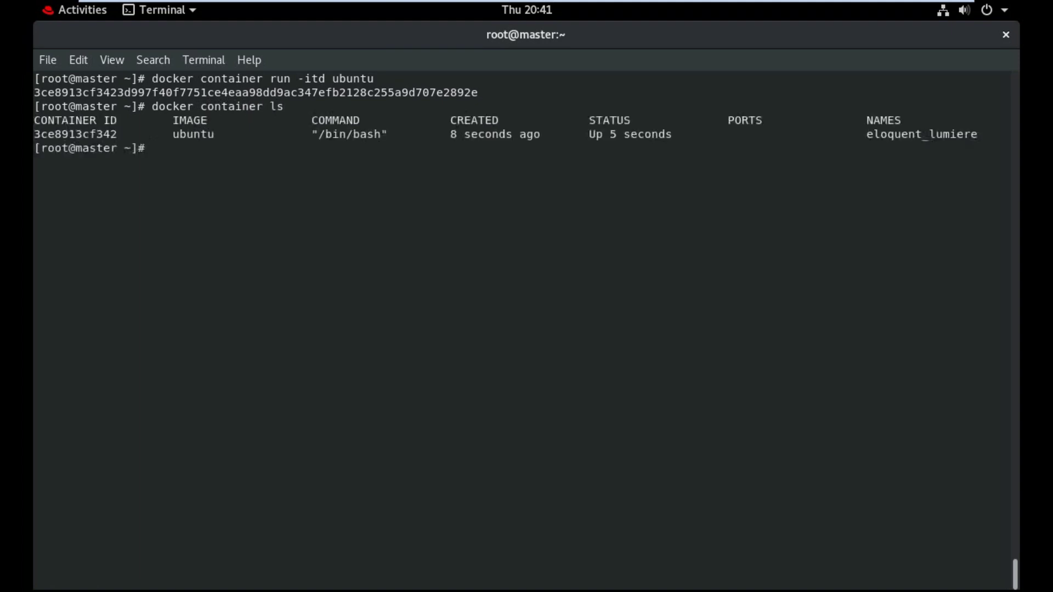